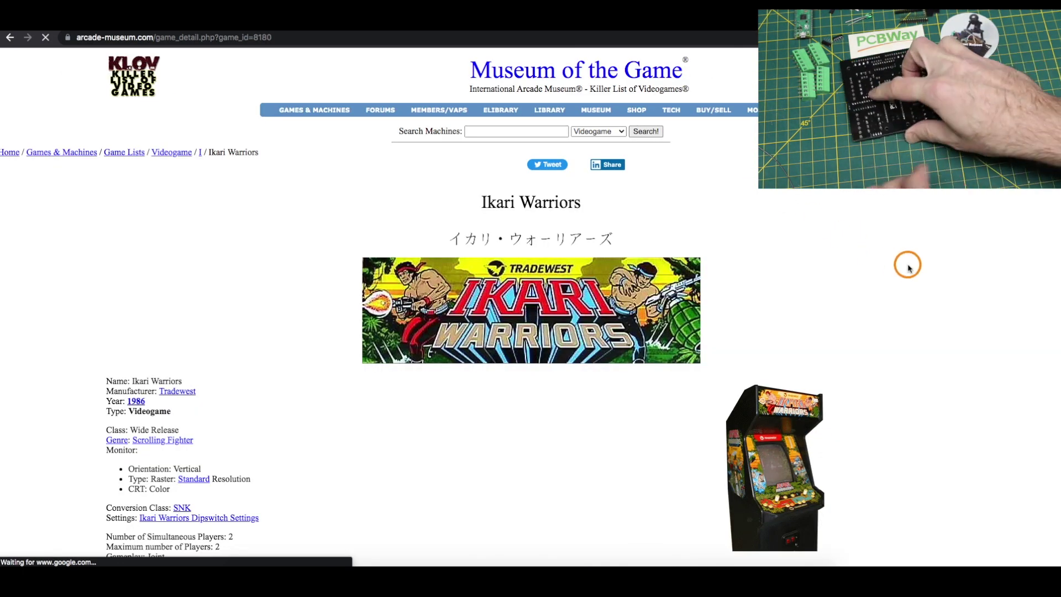
Review the Ikari Warriors and Guerrilla War pages on the arcade museum site, including their joystick and cabinet details.
scroll(908, 268, down, 7)
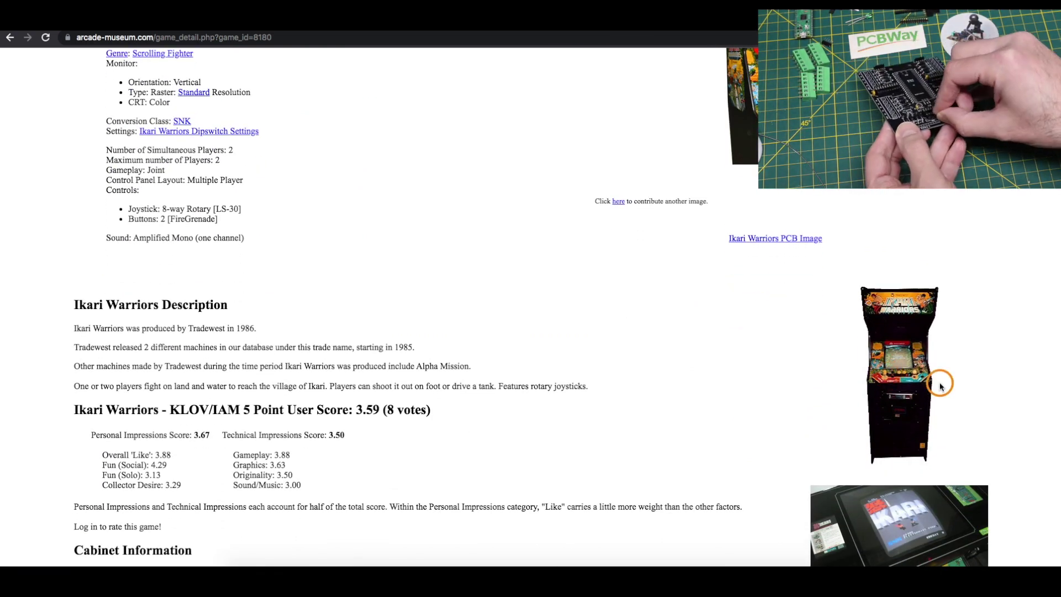
scroll(941, 385, down, 5)
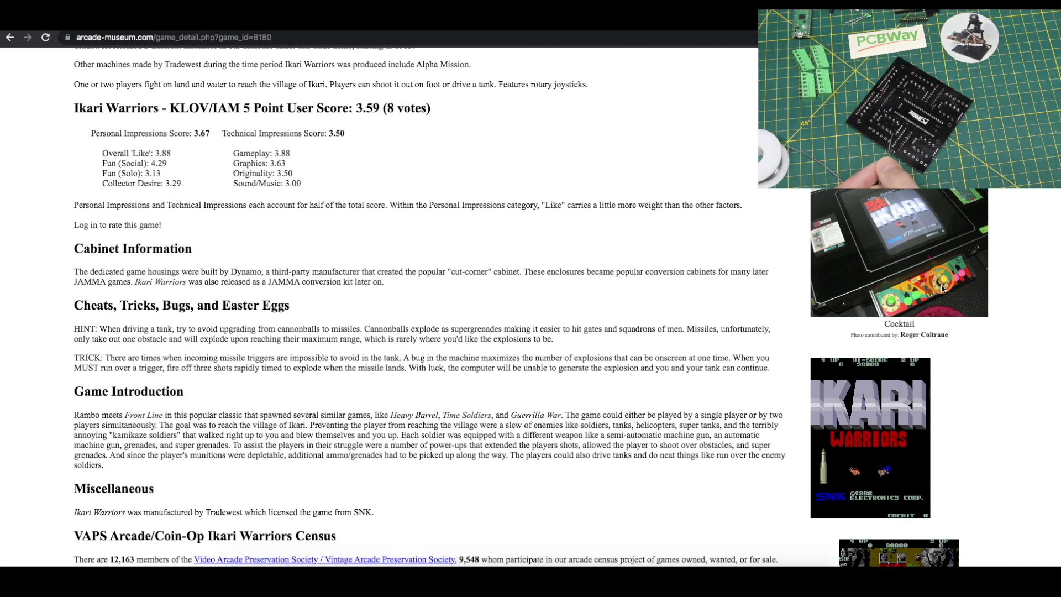
click(873, 480)
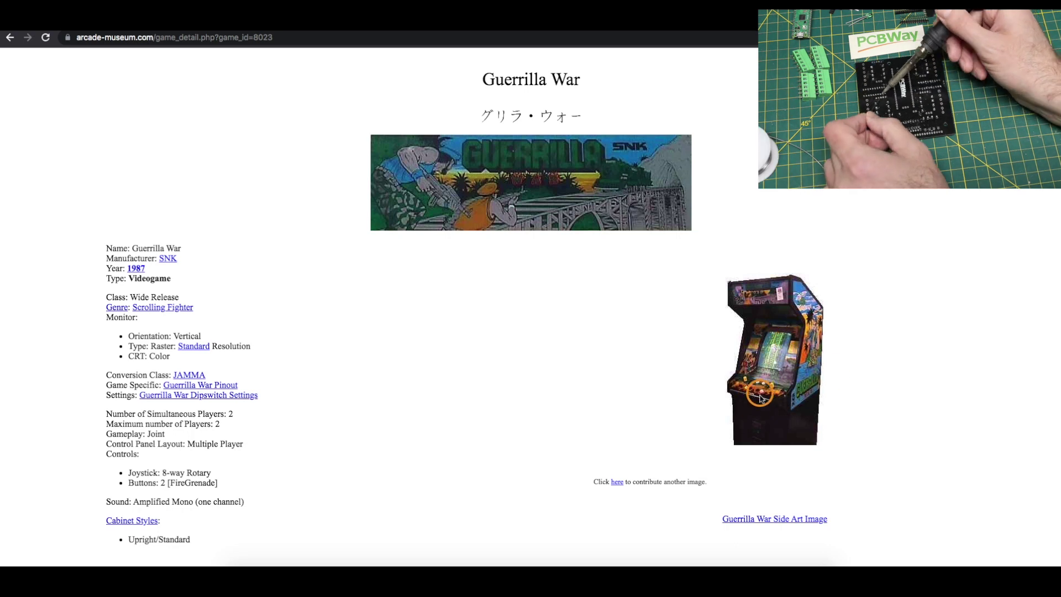
scroll(901, 372, down, 10)
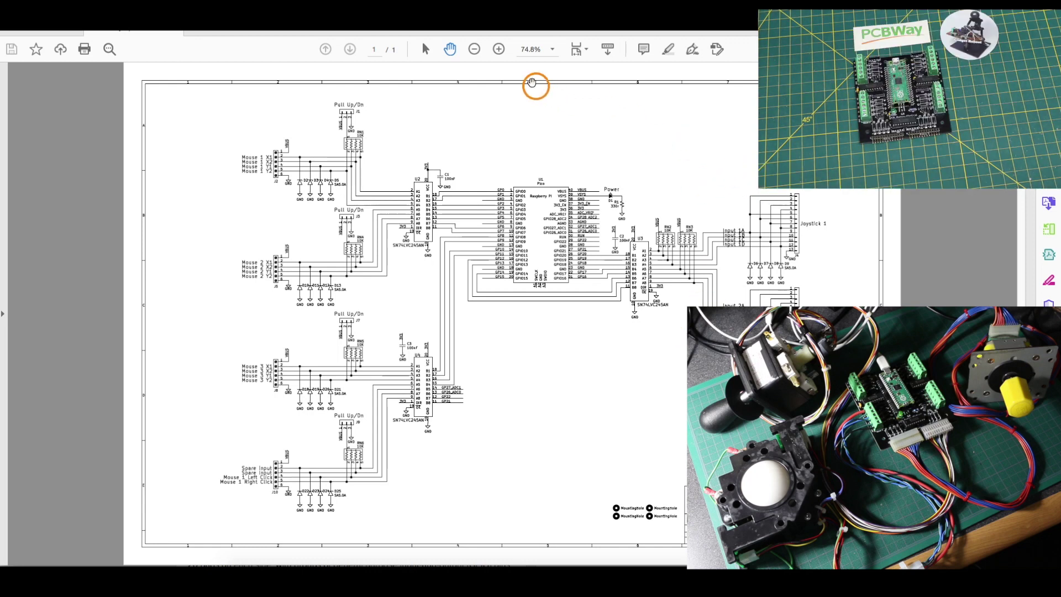
Examine the board schematic up close, from the joystick inputs to the Raspberry Pi Pico and the mouse inputs.
click(498, 48)
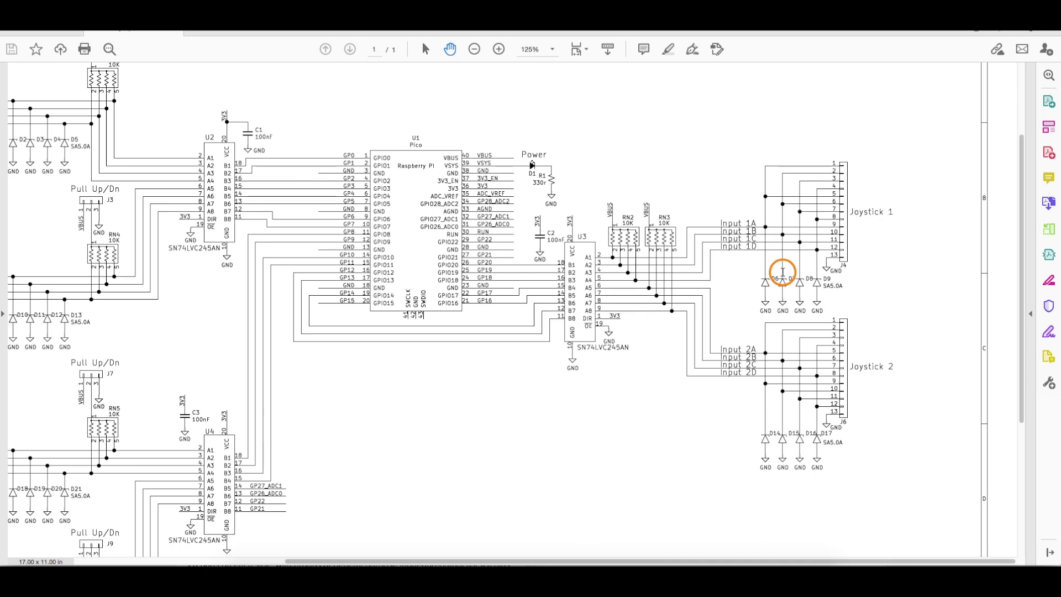
scroll(782, 268, left, 10)
scroll(516, 329, up, 2)
drag(634, 403, 634, 402)
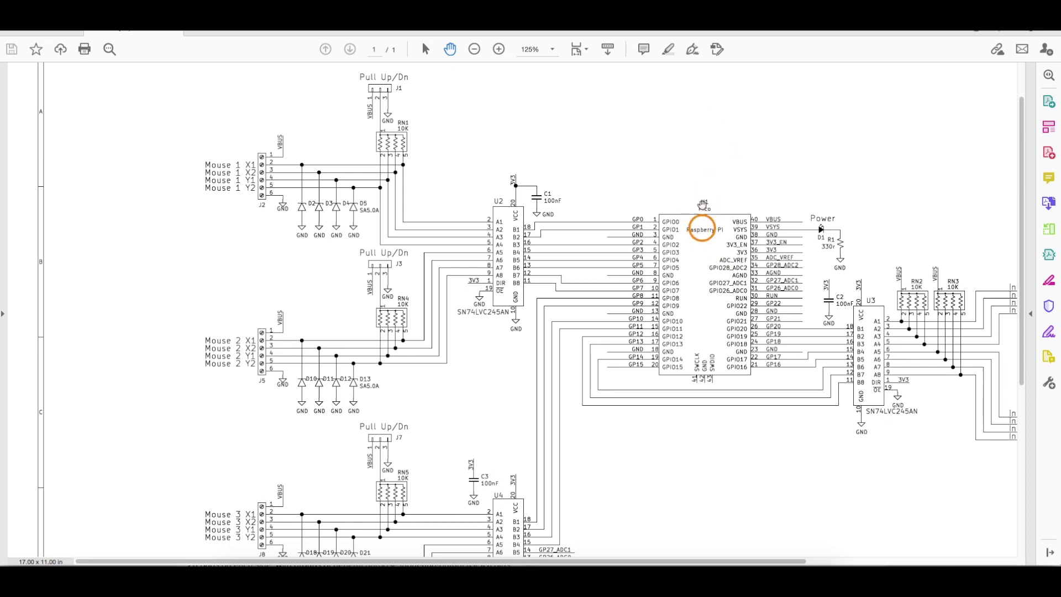
scroll(197, 443, down, 5)
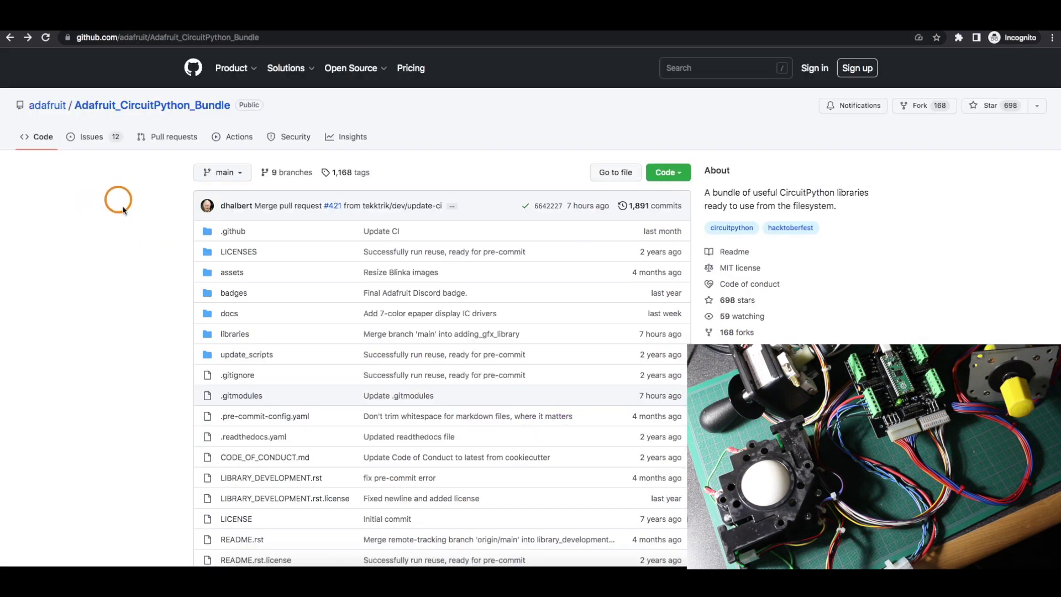
Open the latest release of the Adafruit CircuitPython Bundle from its GitHub readme and view the release assets.
scroll(145, 241, down, 10)
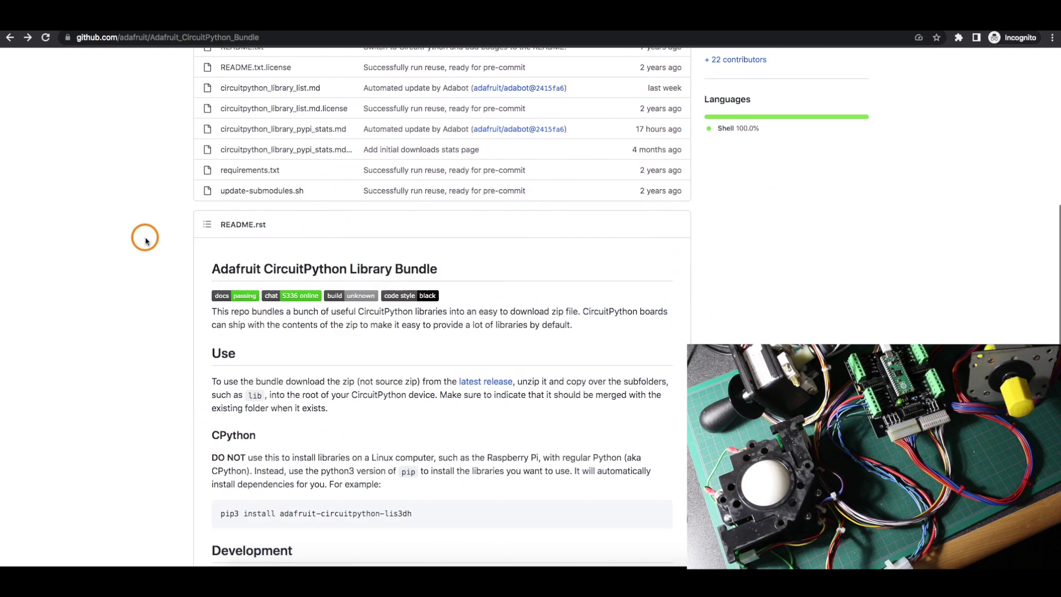
click(496, 380)
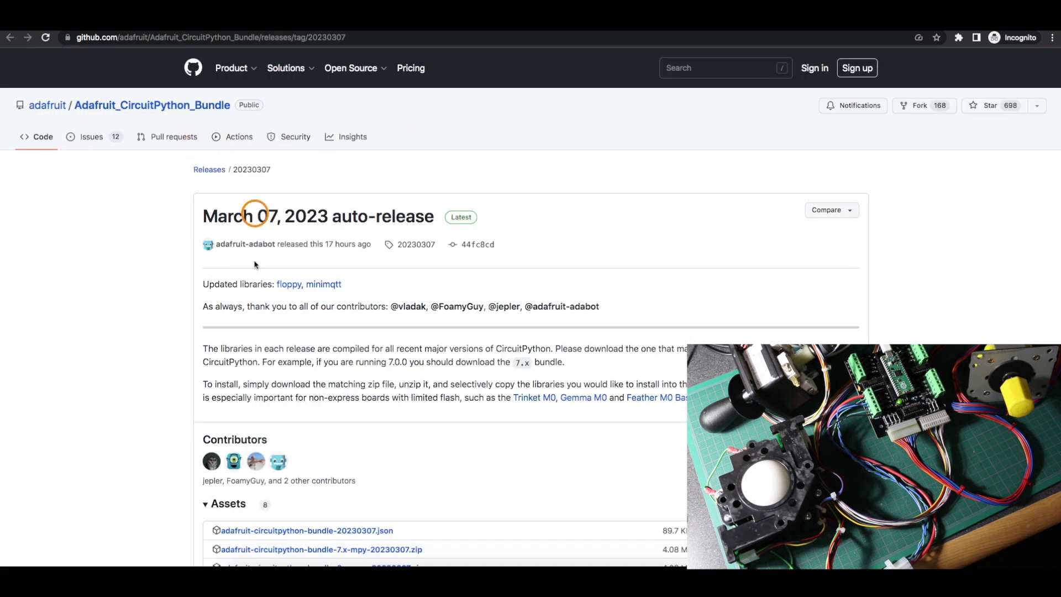
scroll(130, 308, down, 4)
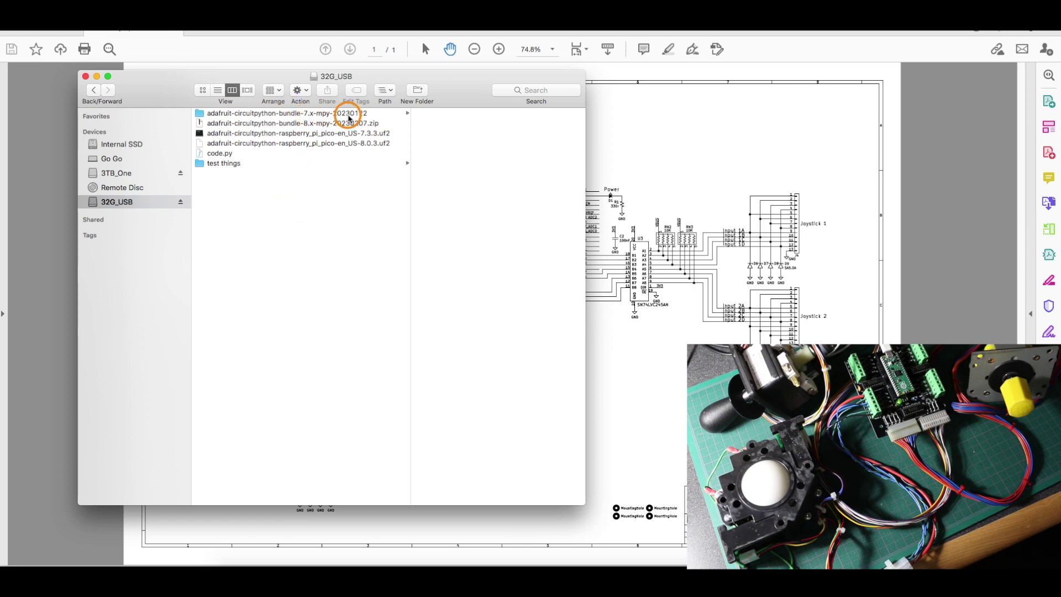
In Finder, unzip adafruit-circuitpython-bundle-8.x-mpy-20230307.zip on the 32G_USB drive and look through its lib folder.
click(336, 124)
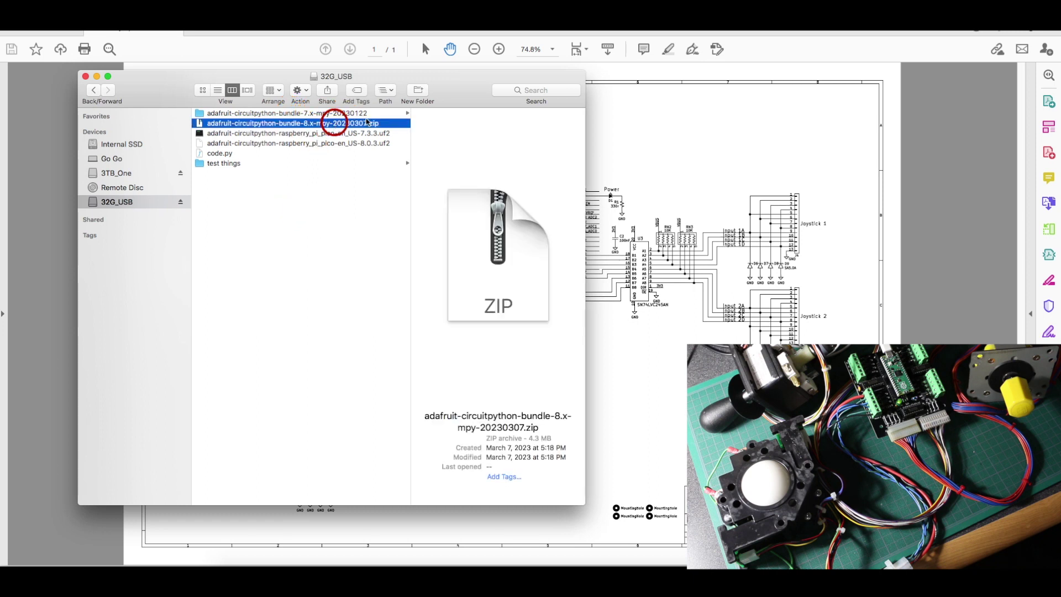
double_click(367, 124)
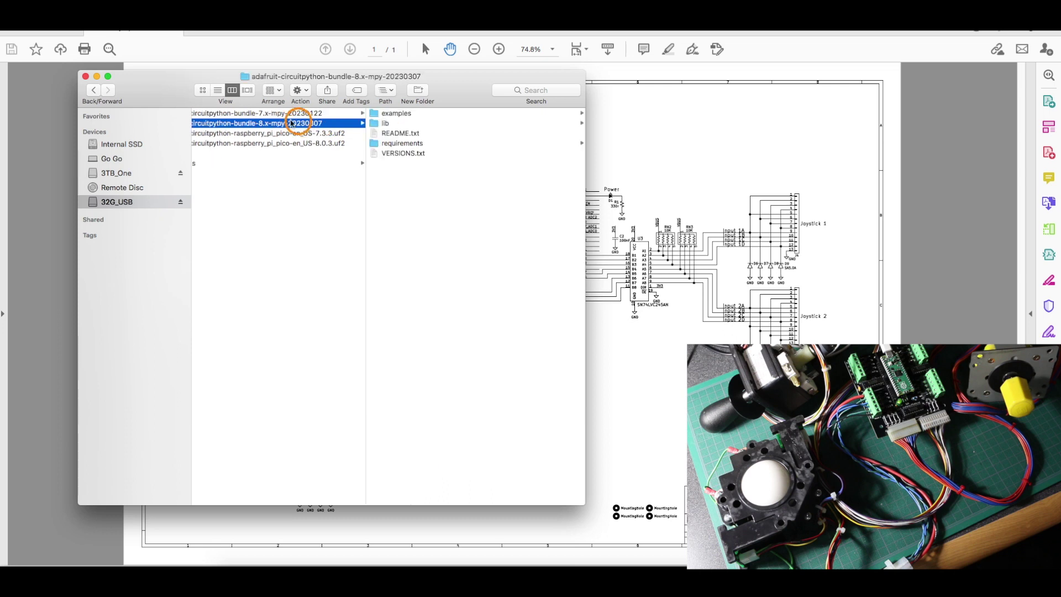
click(387, 126)
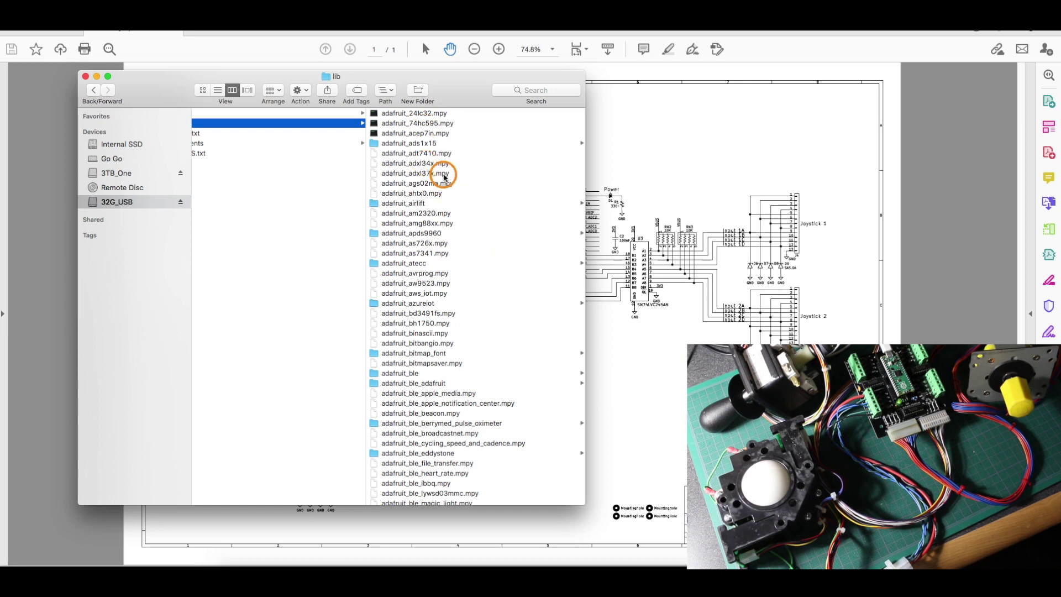
scroll(442, 176, left, 5)
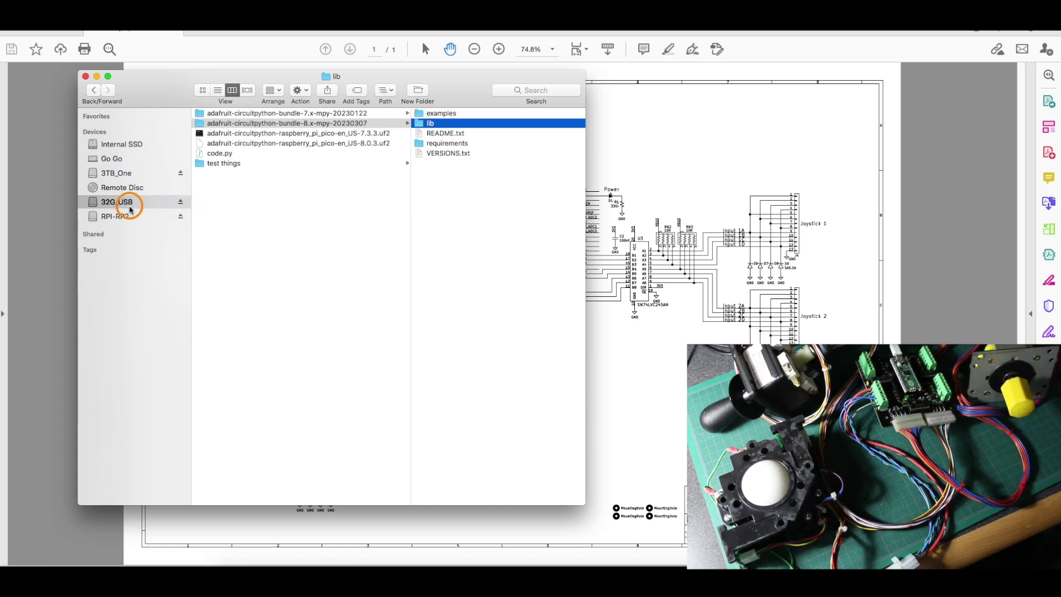
Copy adafruit-circuitpython-raspberry_pi_pico-en_US-8.0.3.uf2 from the 32G_USB drive to the RPI-RP2 drive.
click(124, 219)
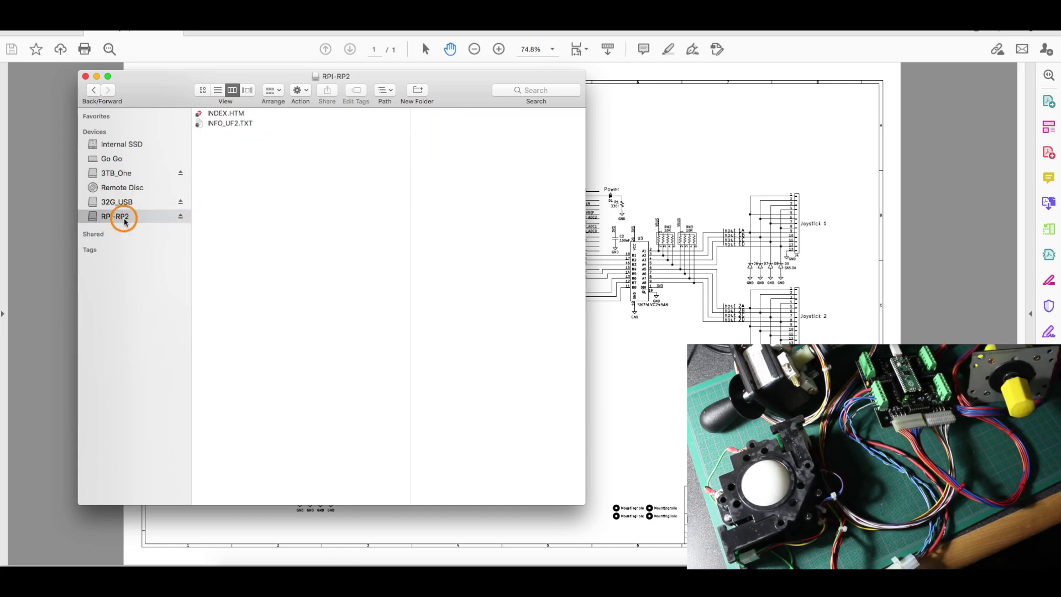
click(124, 202)
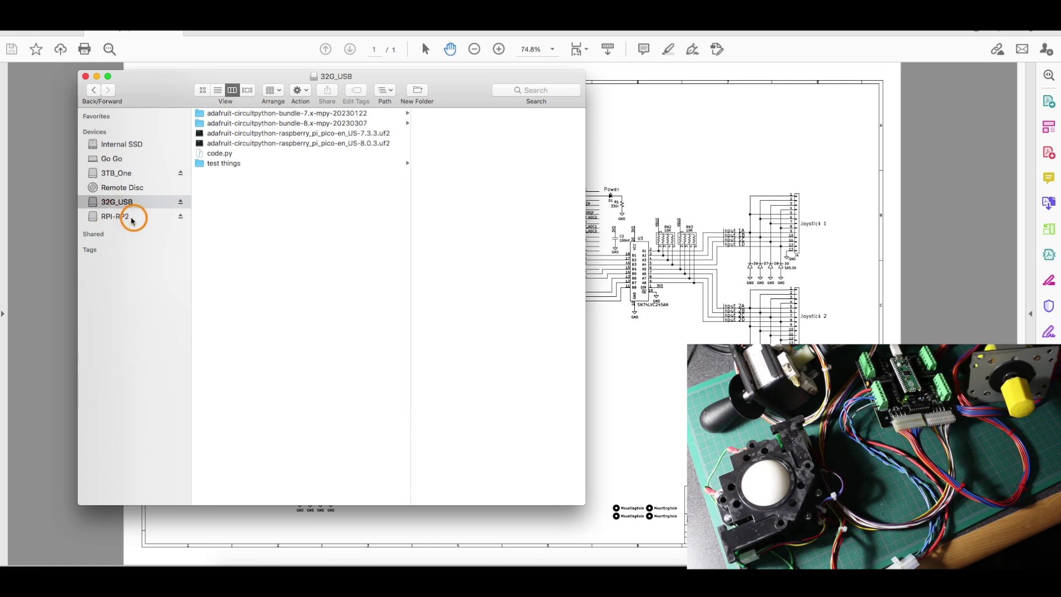
drag(322, 143, 128, 217)
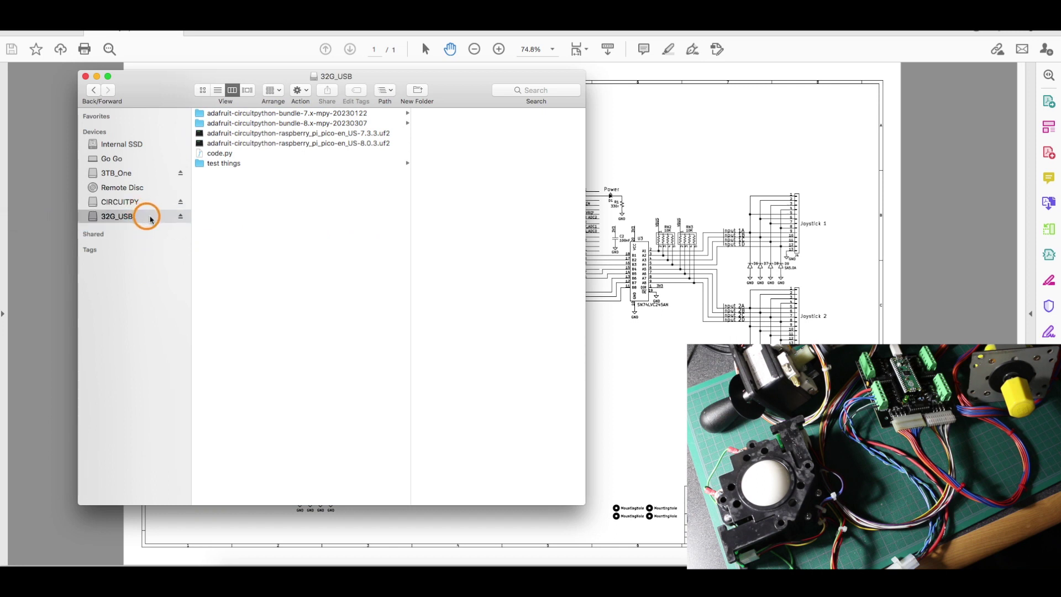
Inspect boot_out.txt, code.py and the lib folder on the CIRCUITPY drive, and delete code.py and lib.
click(133, 202)
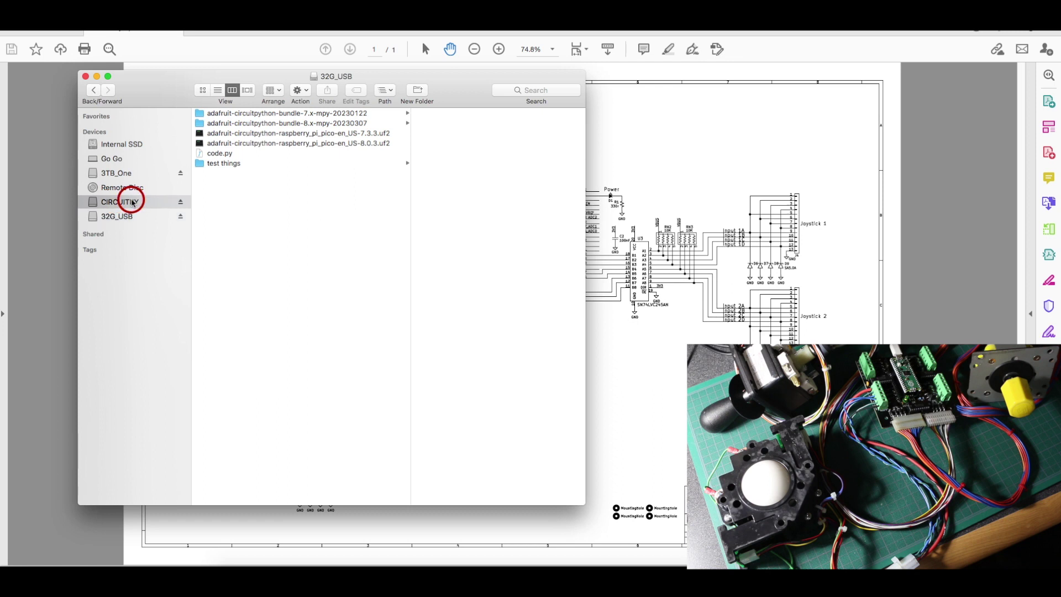
key(Down)
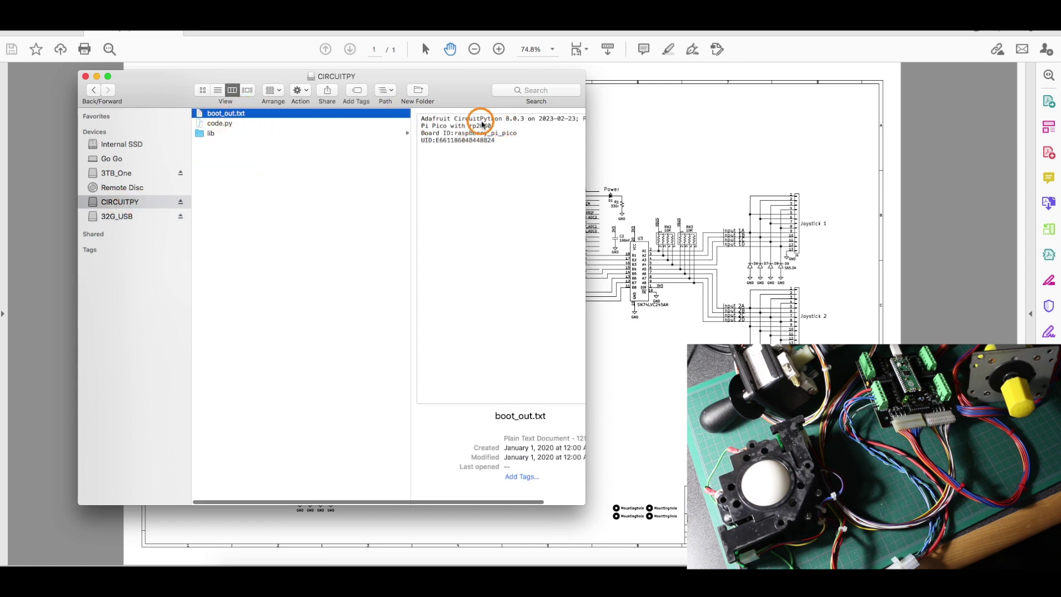
click(218, 124)
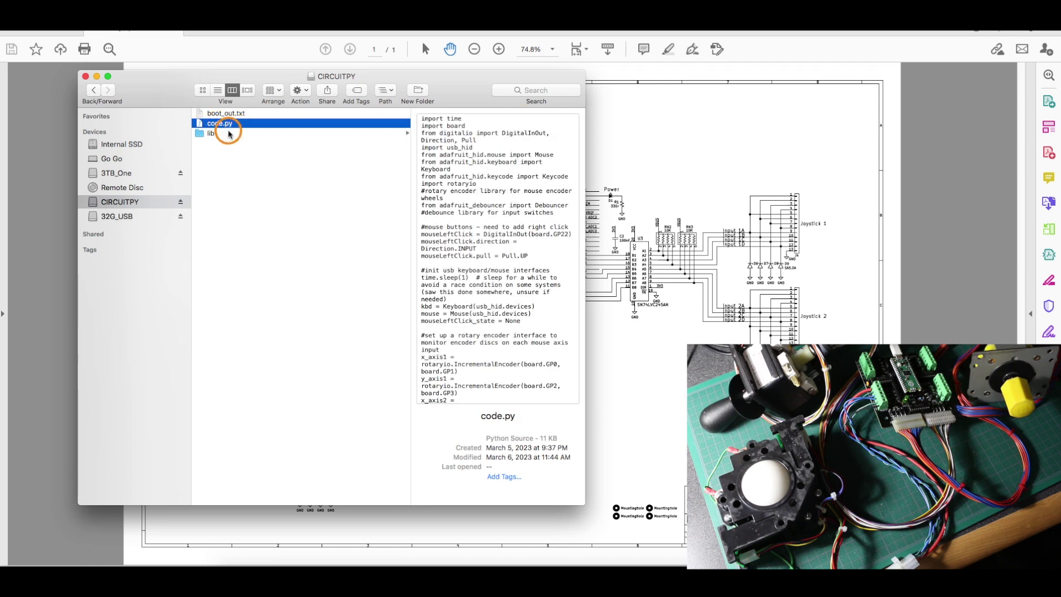
click(228, 133)
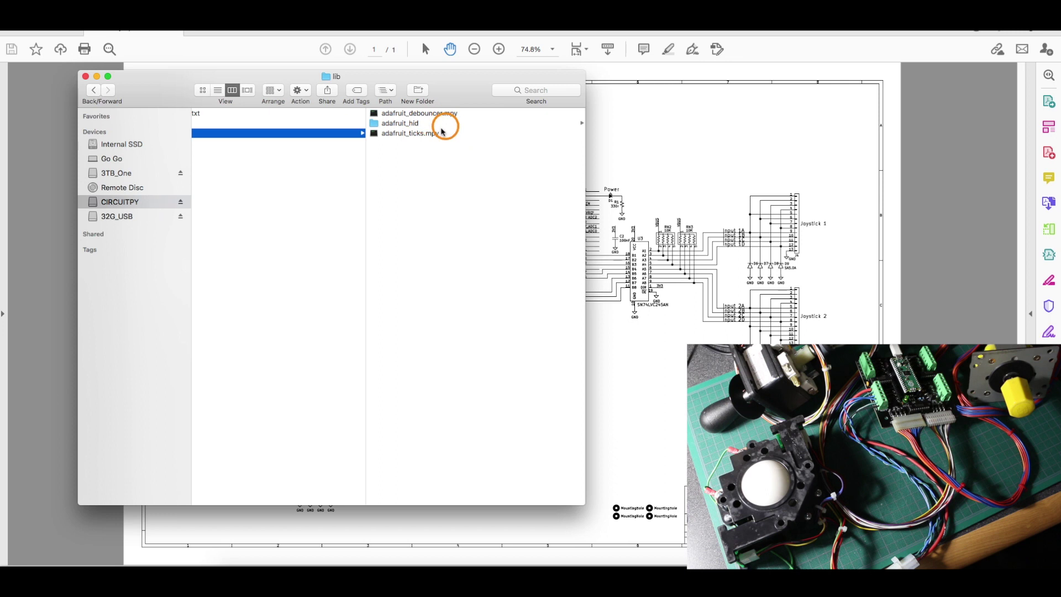
scroll(210, 142, left, 2)
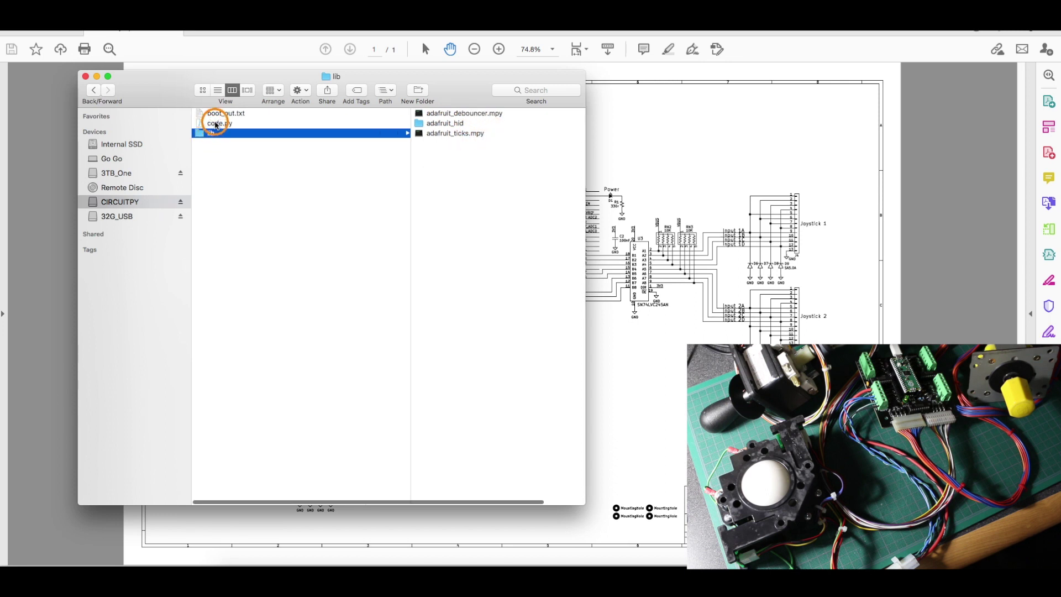
shift+click(216, 123)
key(super+BackSpace)
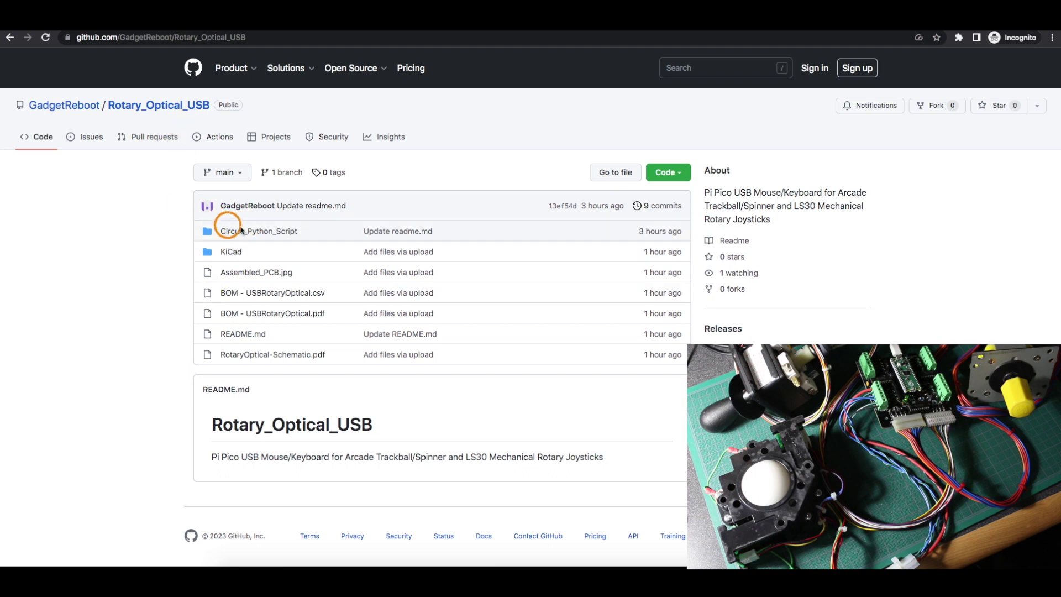
Save code.py from the Circuit_Python_Script folder of the Rotary_Optical_USB GitHub repository to the CIRCUITPY drive.
click(288, 231)
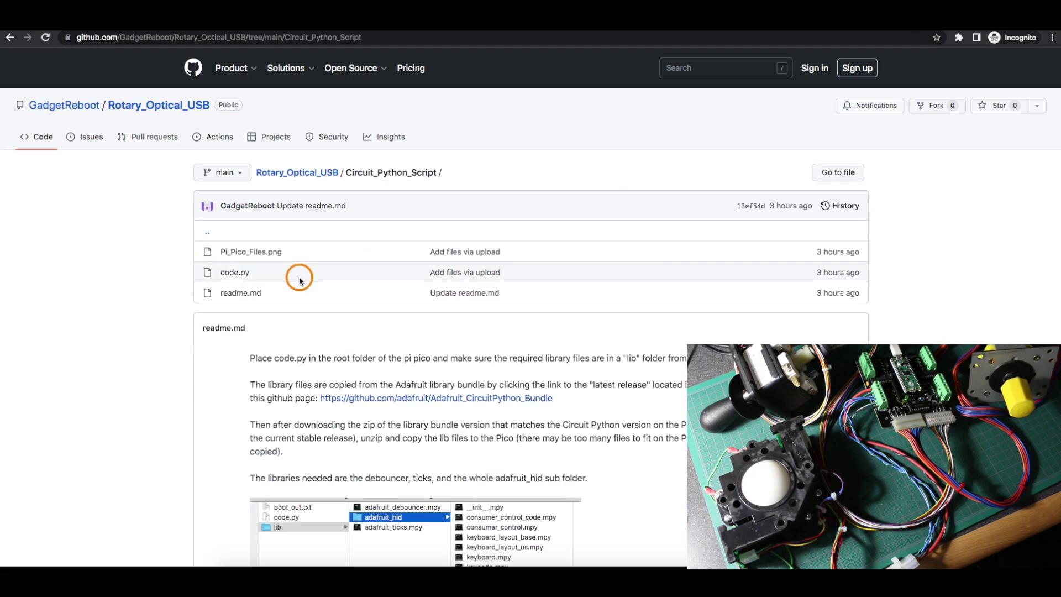
click(238, 273)
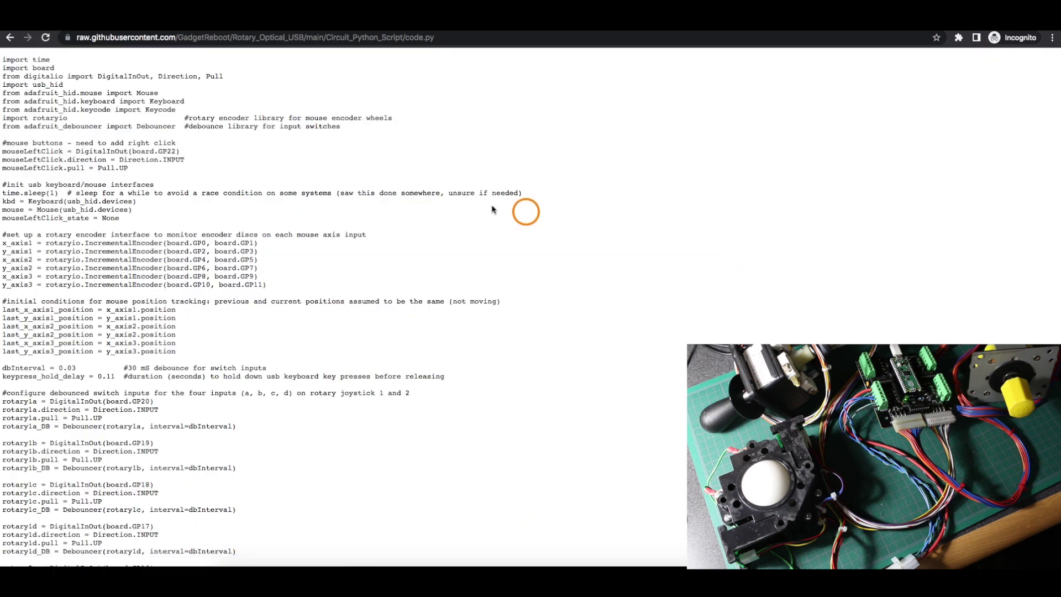
right_click(398, 164)
click(426, 209)
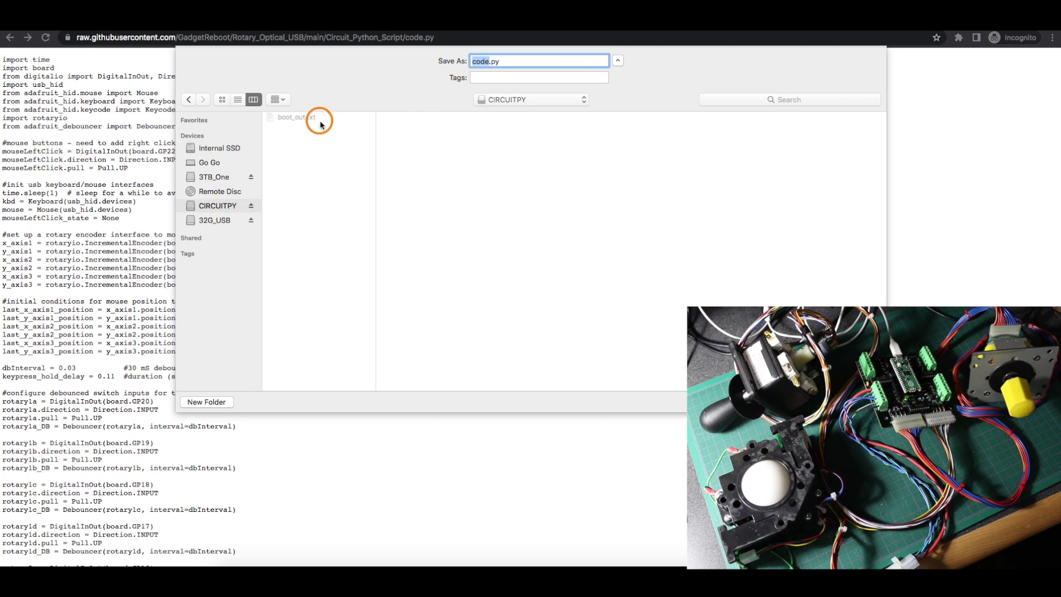
key(Return)
double_click(10, 37)
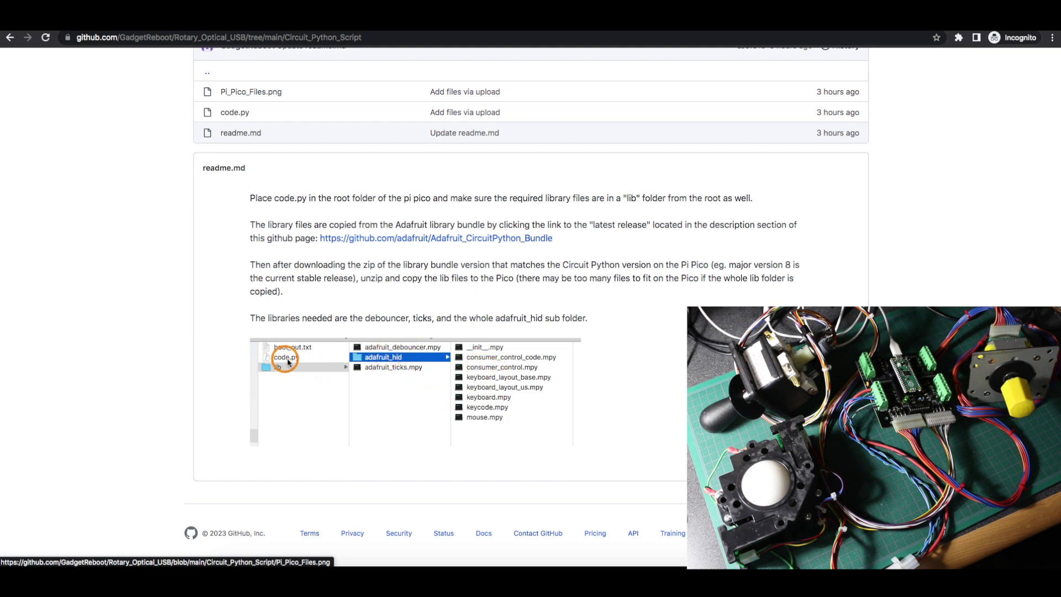
In Finder, copy adafruit_debouncer.mpy from the 8.x bundle's lib folder on 32G_USB to the CIRCUITPY drive.
key(super+Tab)
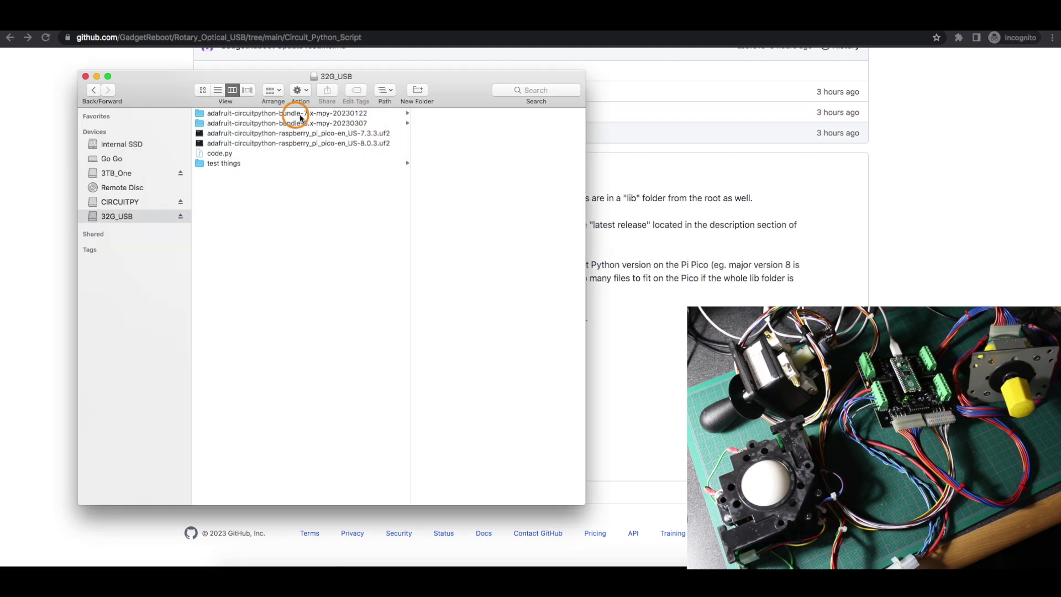
click(308, 124)
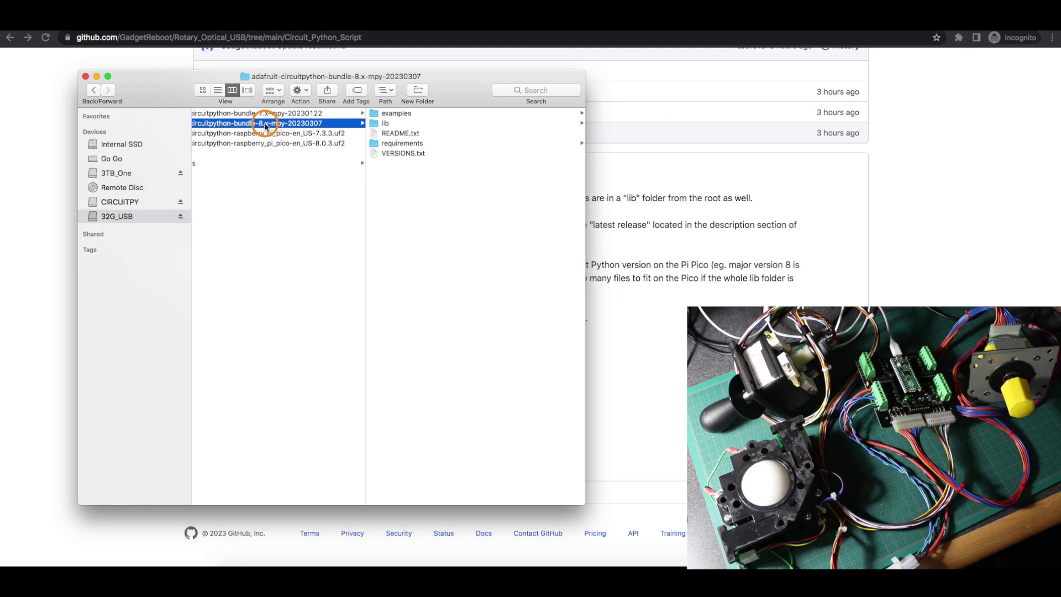
click(395, 124)
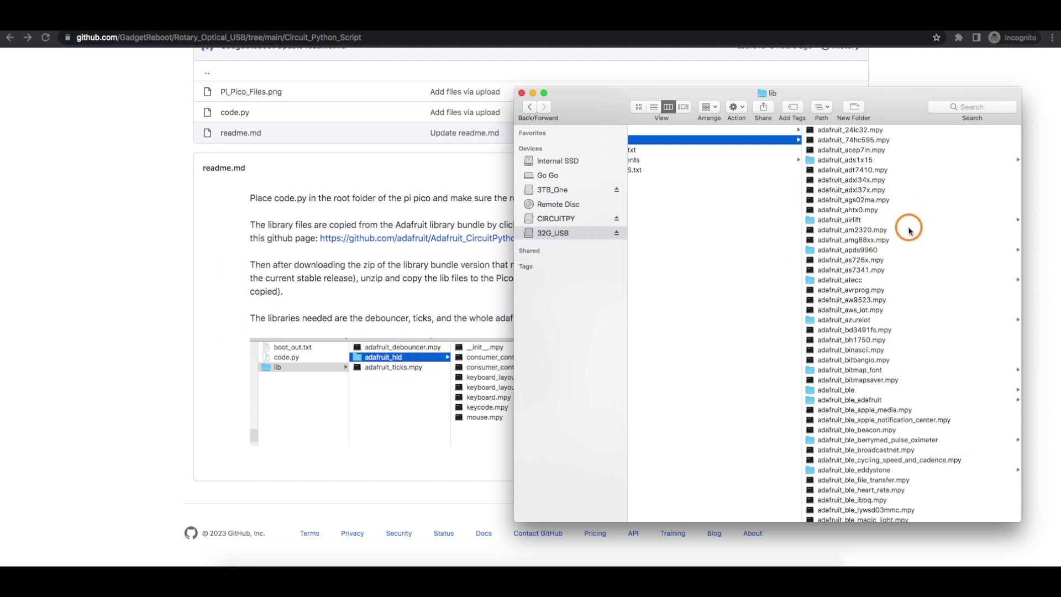
scroll(884, 221, down, 10)
click(862, 211)
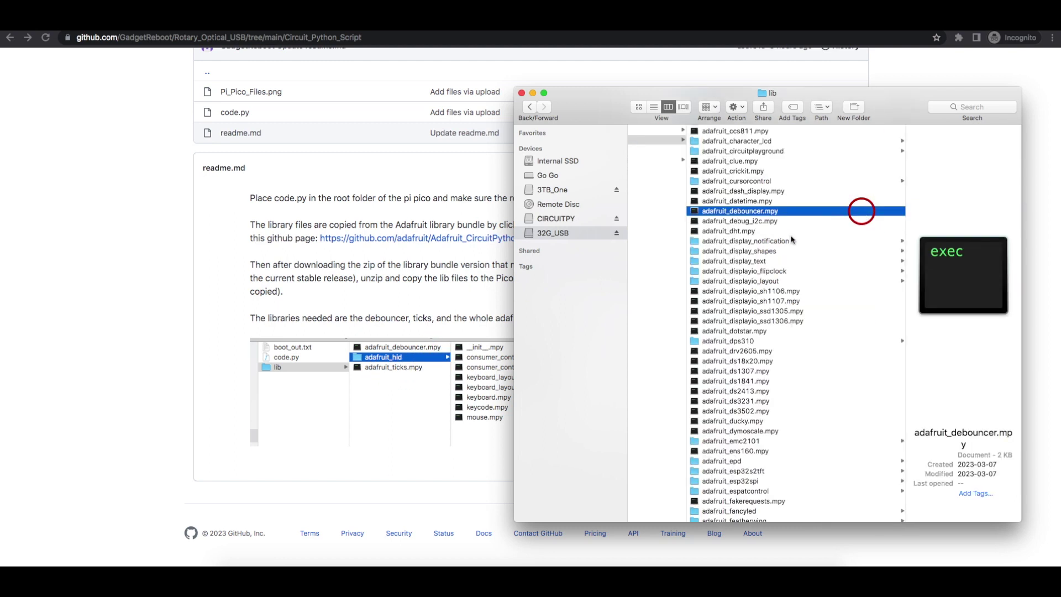
Copy adafruit_ticks.mpy and the adafruit_hid folder from the bundle's lib folder to the CIRCUITPY drive.
scroll(781, 344, down, 20)
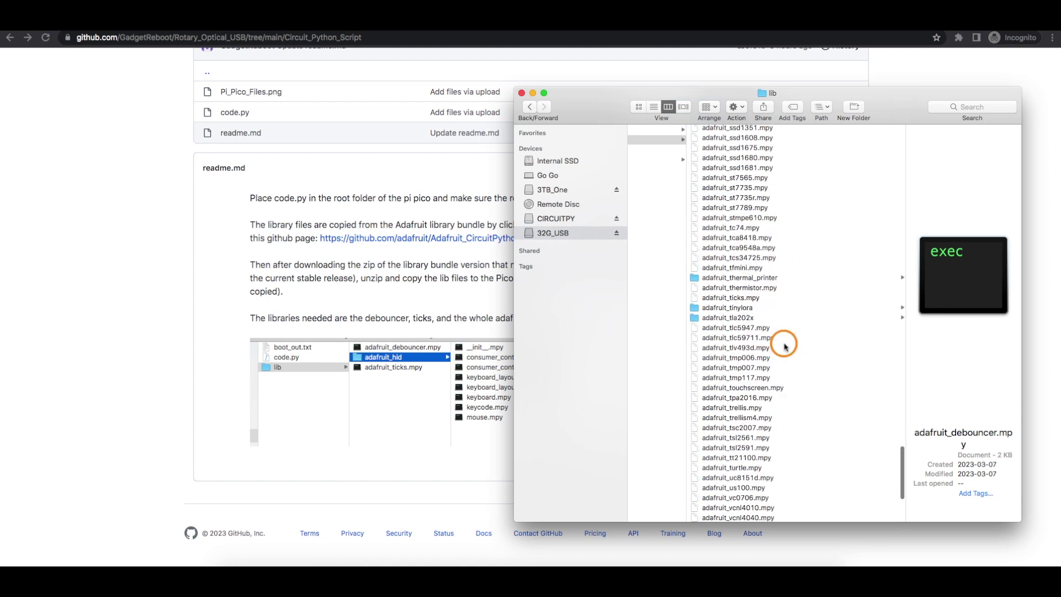
click(737, 299)
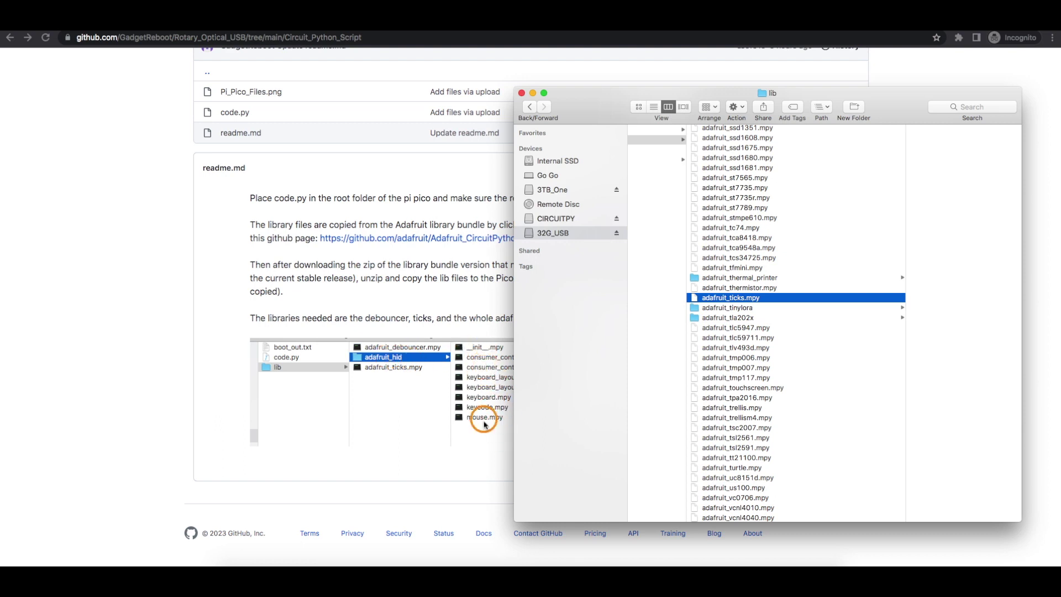
scroll(785, 249, up, 15)
click(746, 227)
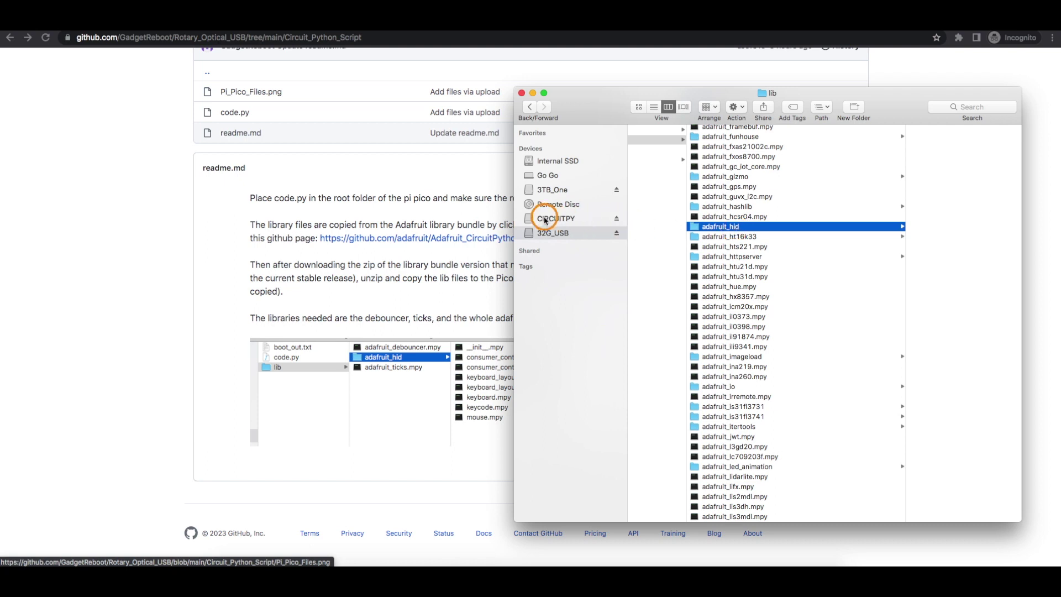
Create a new folder named lib in the root of the CIRCUITPY drive.
click(572, 221)
key(super+shift+n)
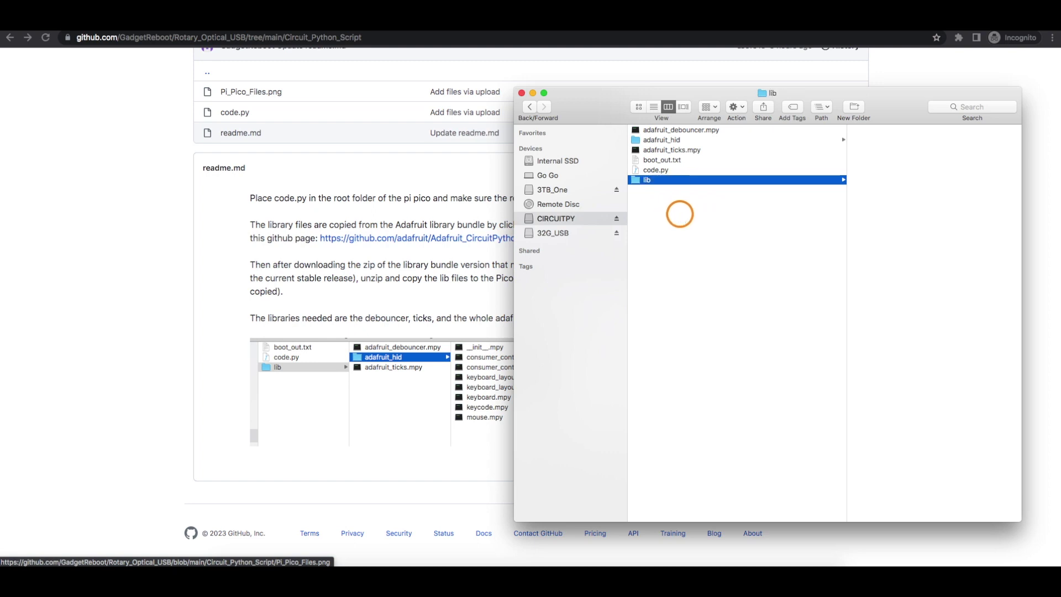
Move adafruit_debouncer.mpy, the adafruit_hid folder and adafruit_ticks.mpy into the lib folder on CIRCUITPY, and open lib.
click(663, 130)
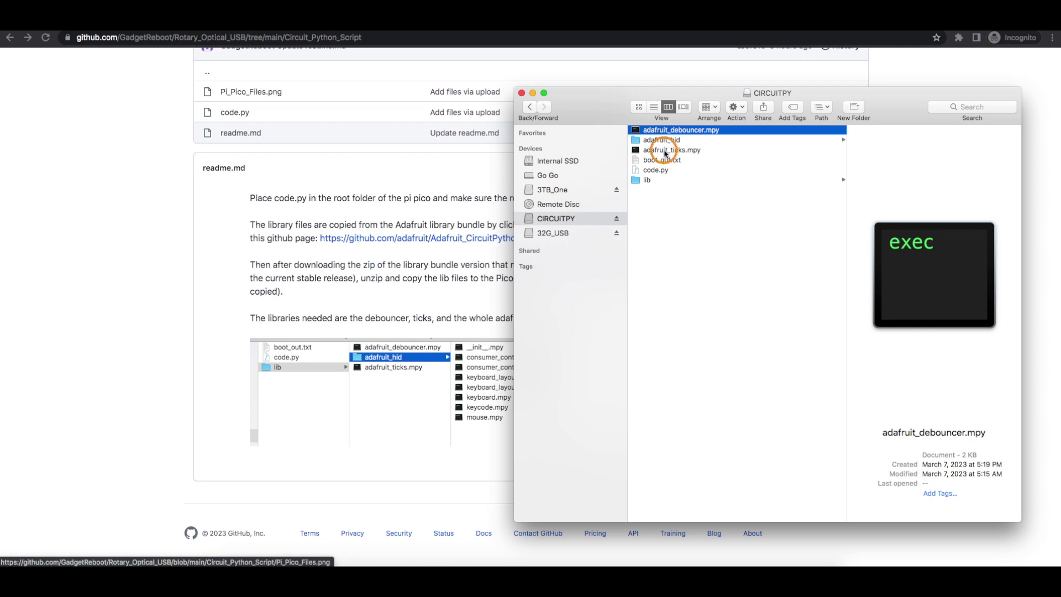
shift+click(665, 150)
drag(663, 146, 669, 178)
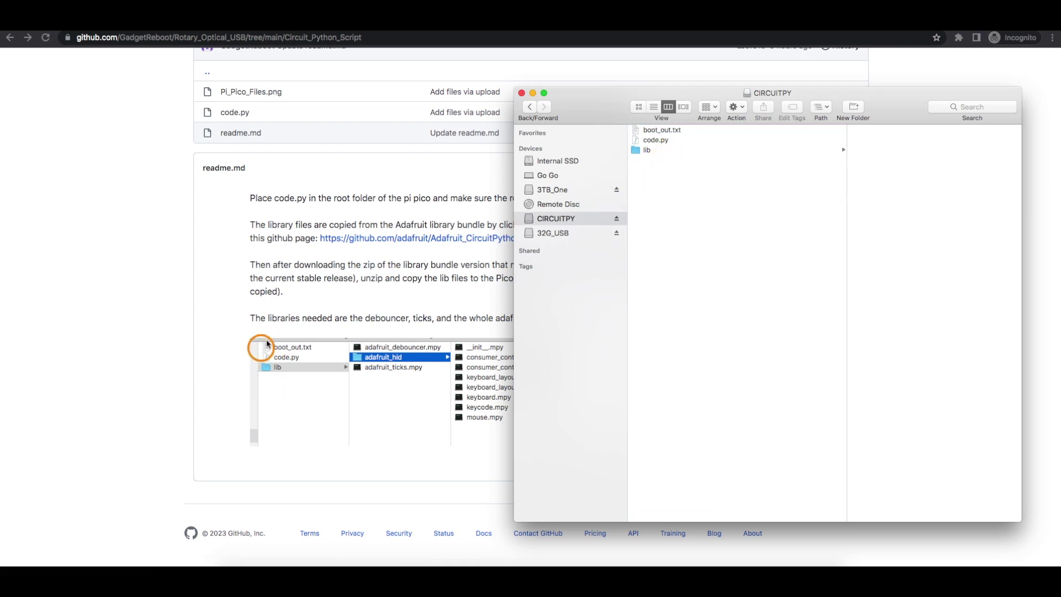
click(680, 151)
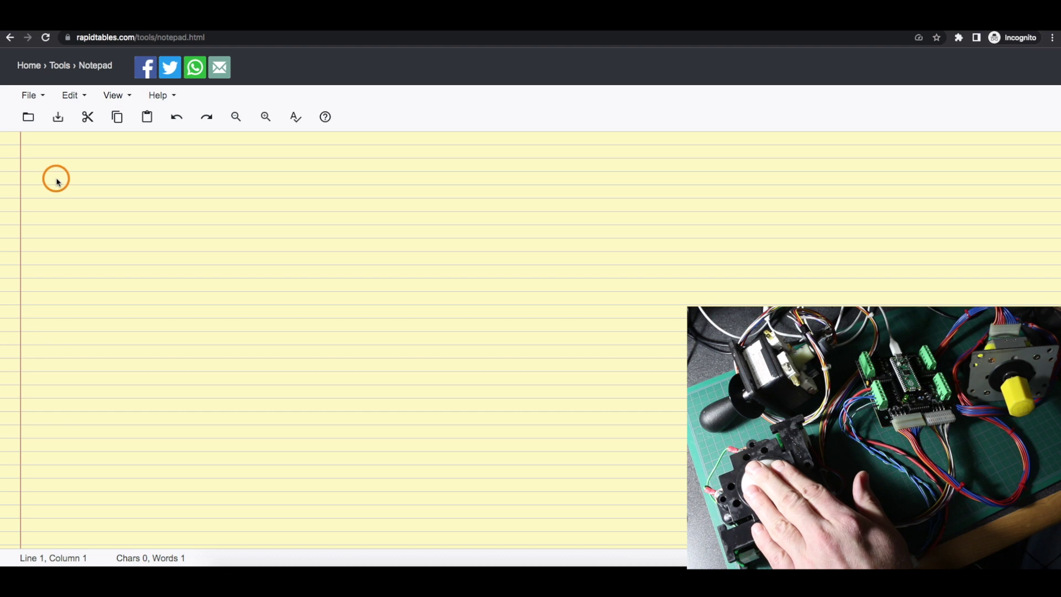
In the RapidTables online notepad, test both rotary joysticks in each direction by entering xxxxzzzzffffffbbbbb on the first line.
click(28, 141)
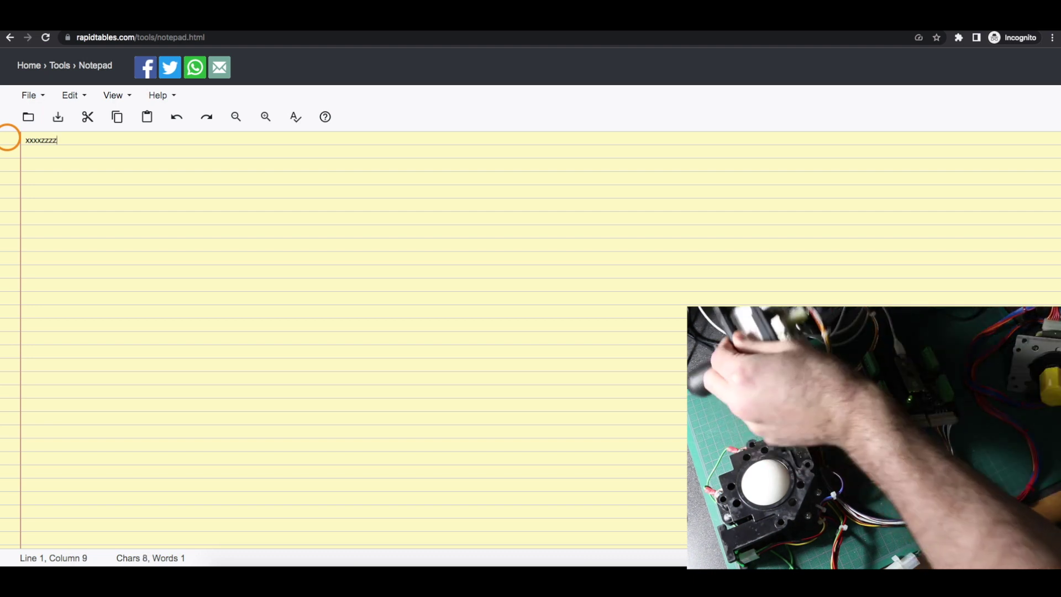
text(f)
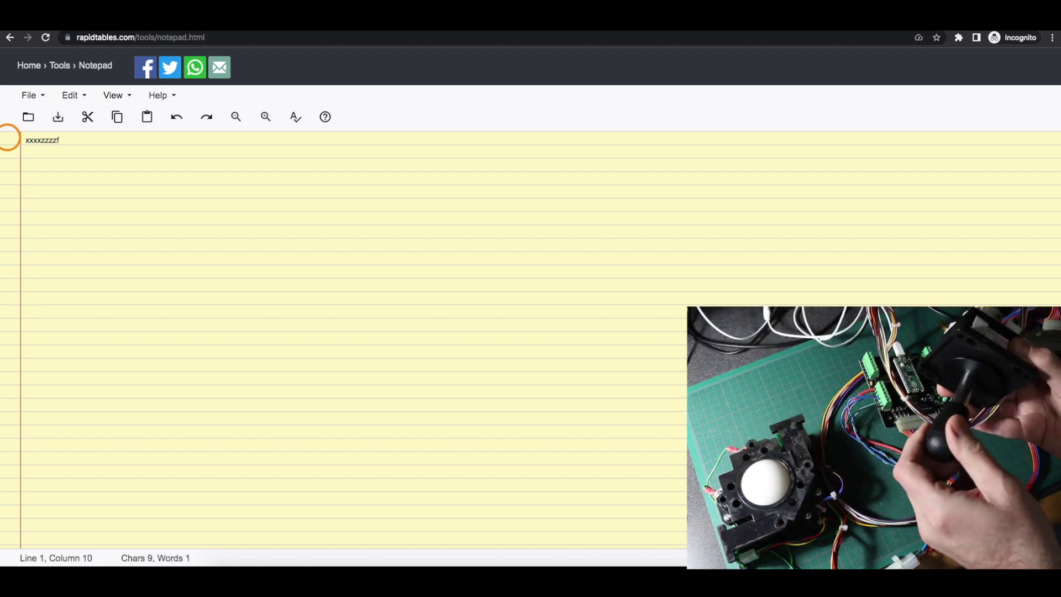
text(ffff)
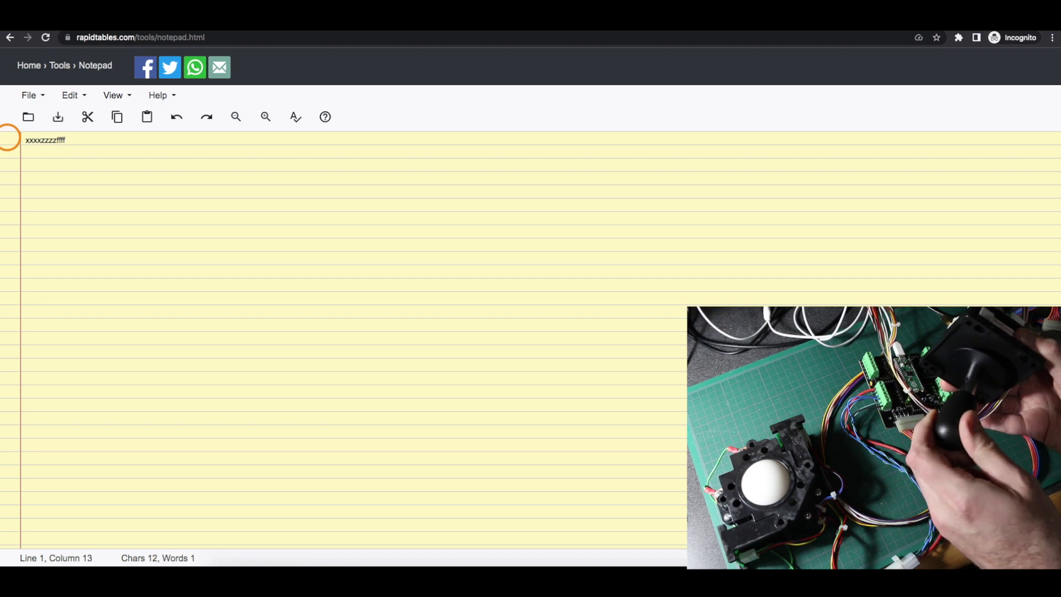
text(fbffb)
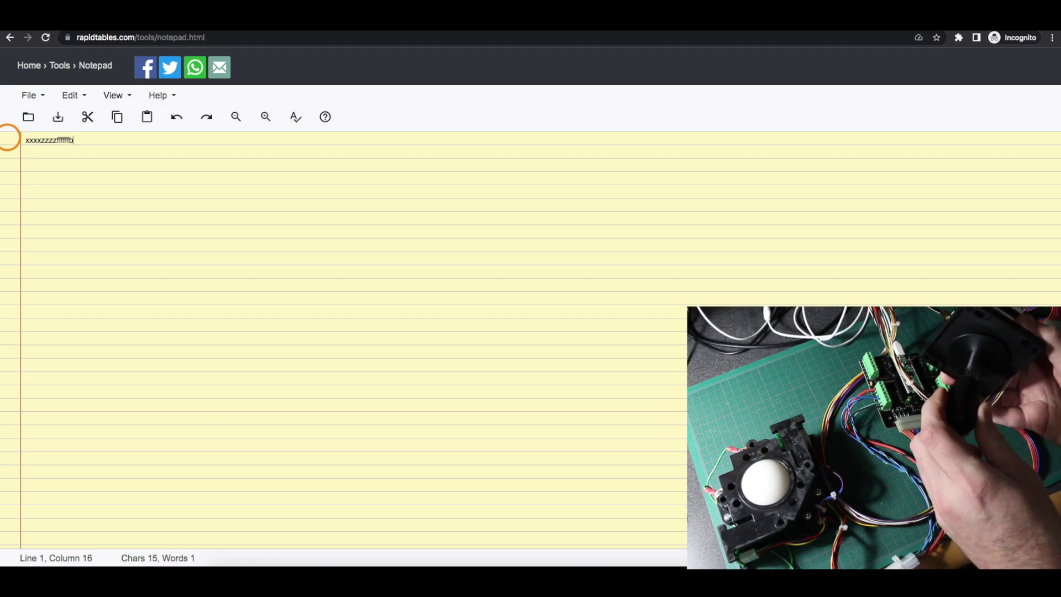
text(bbbb)
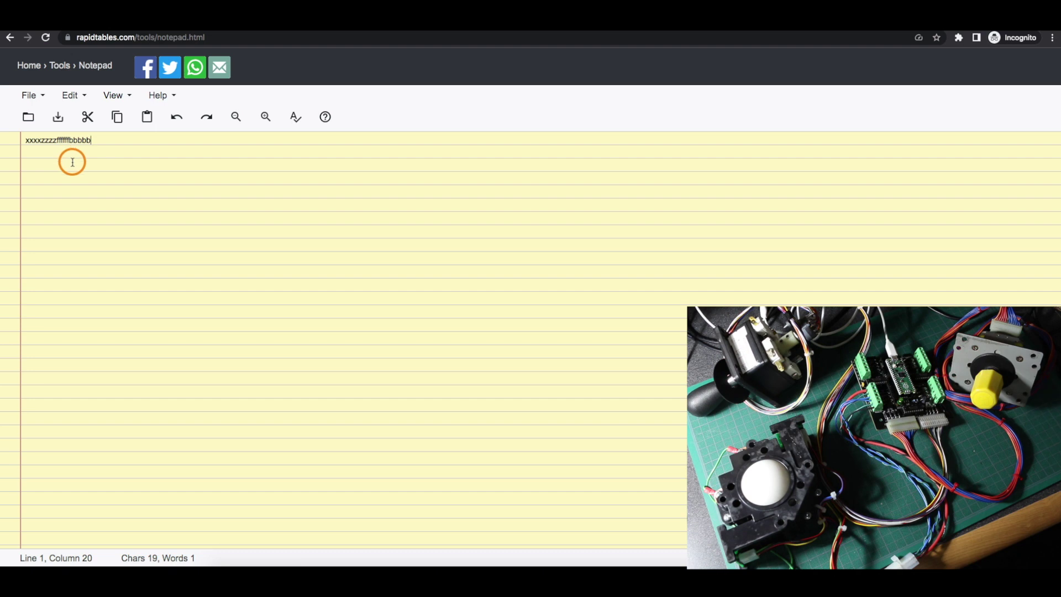
Switch to the BrickOut game on classicgame.com, start level 1 past the instructions and launch the ball.
key(ctrl+Tab)
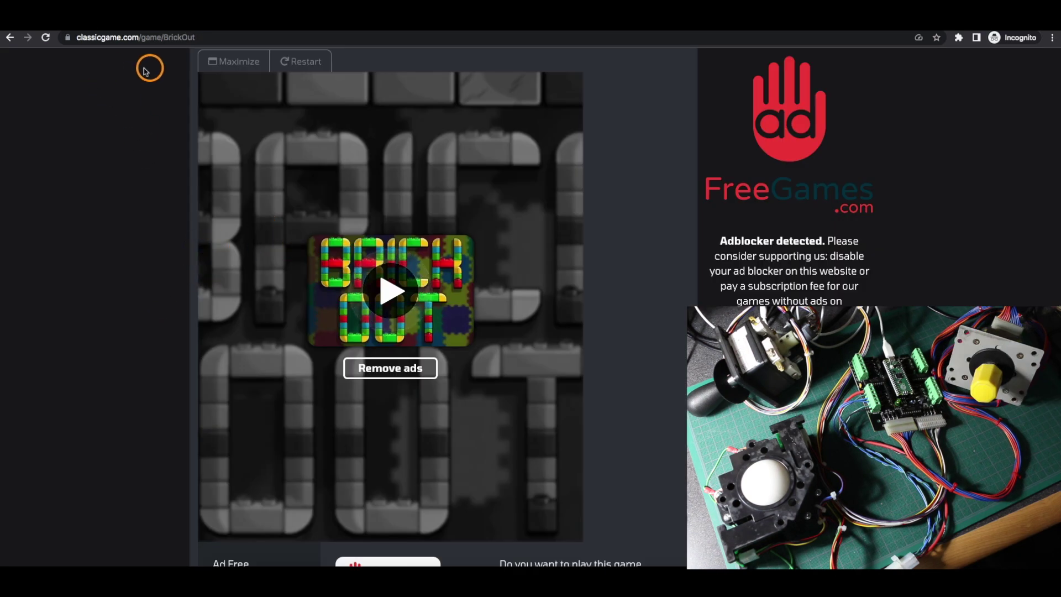
click(393, 293)
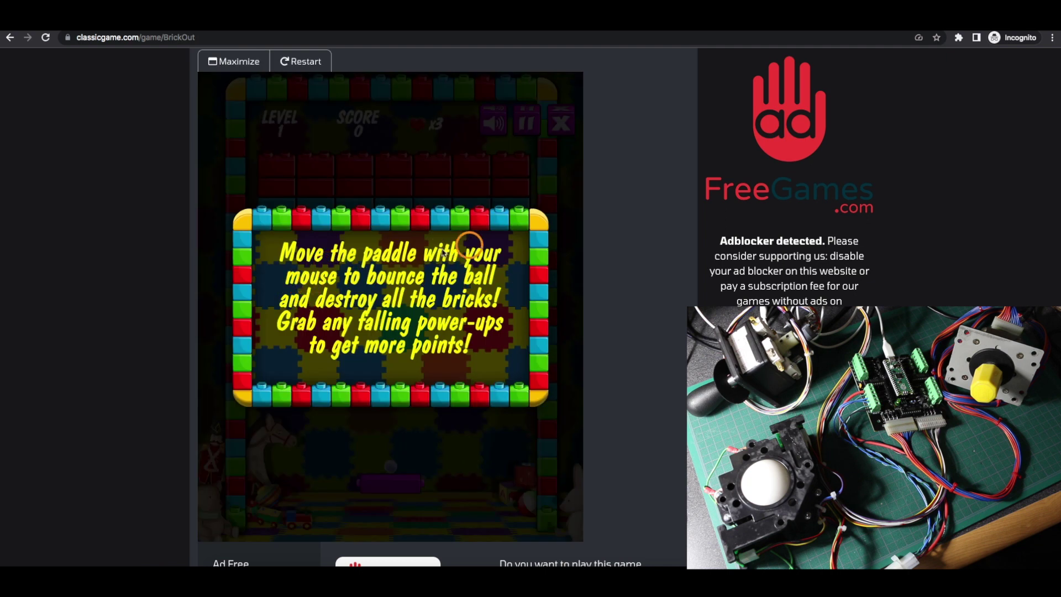
click(389, 425)
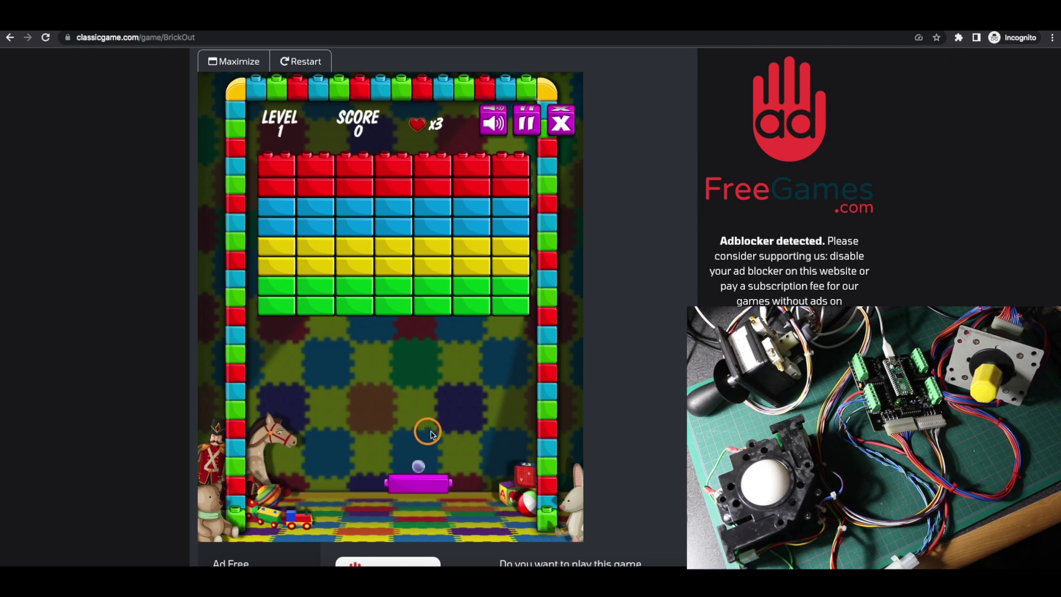
click(380, 437)
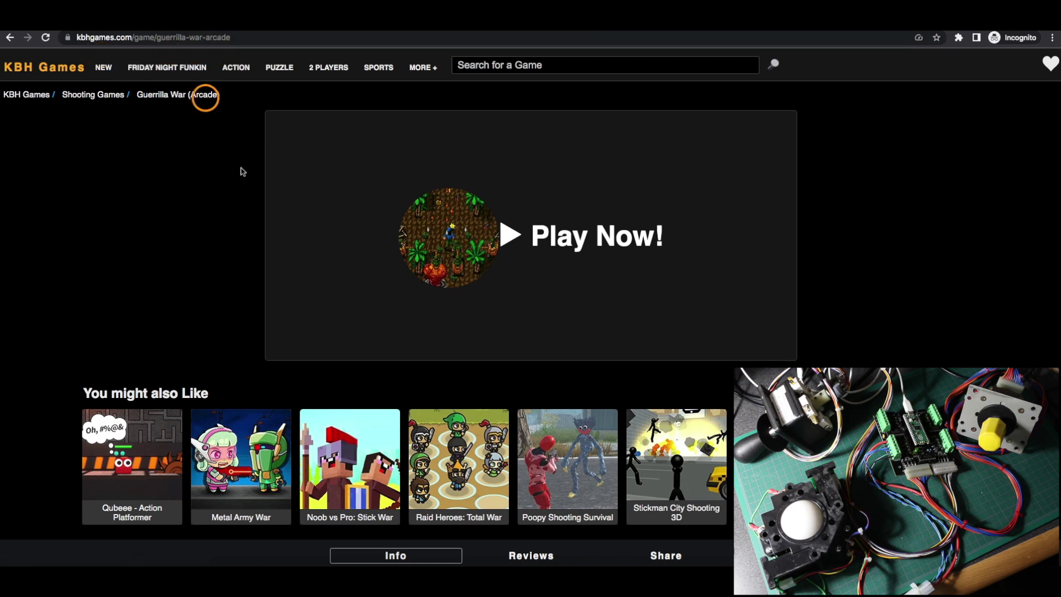
Launch Guerrilla War (Arcade) on kbhgames.com and start a game from the title screen.
click(508, 238)
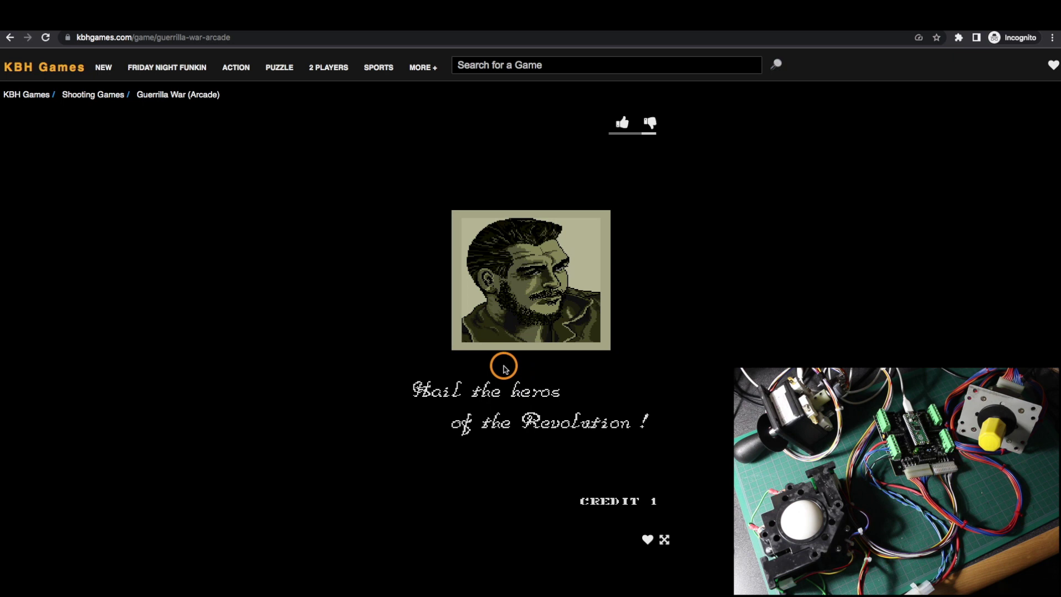
key(Return)
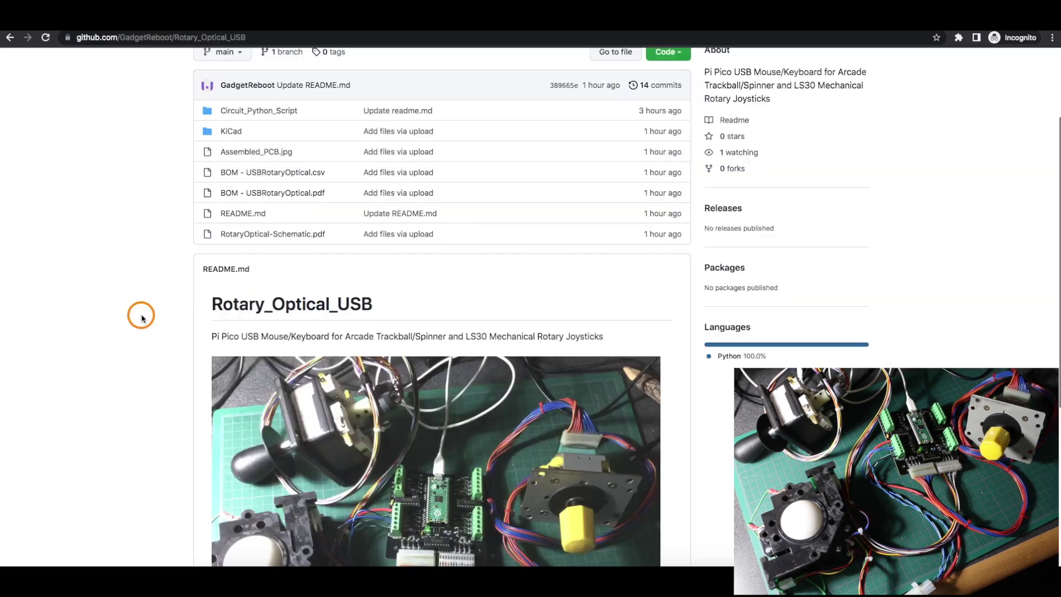
Examine the README and hardware photo of the Rotary_Optical_USB GitHub repository.
scroll(141, 316, down, 4)
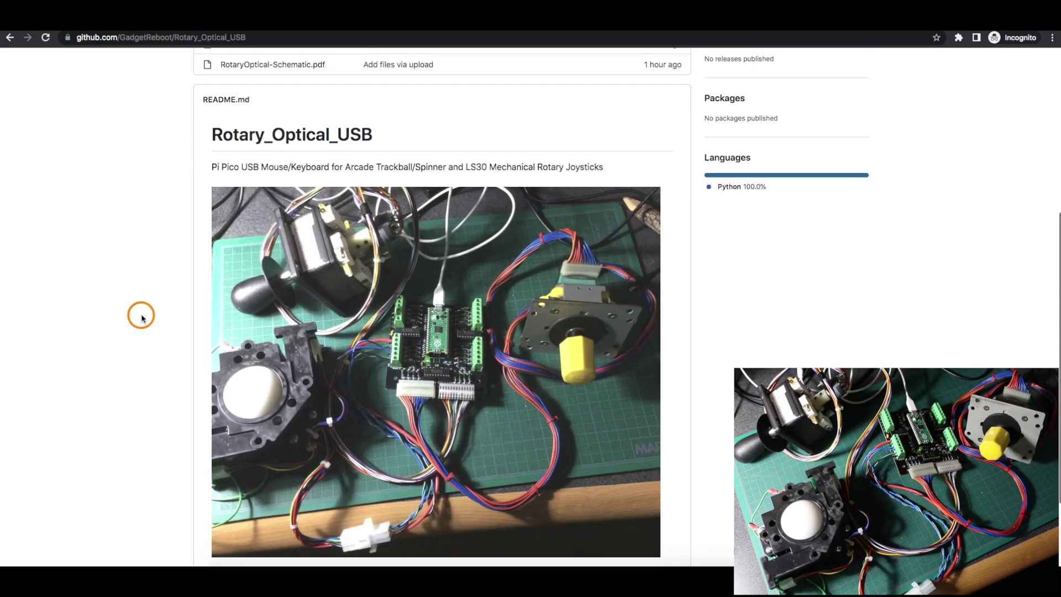